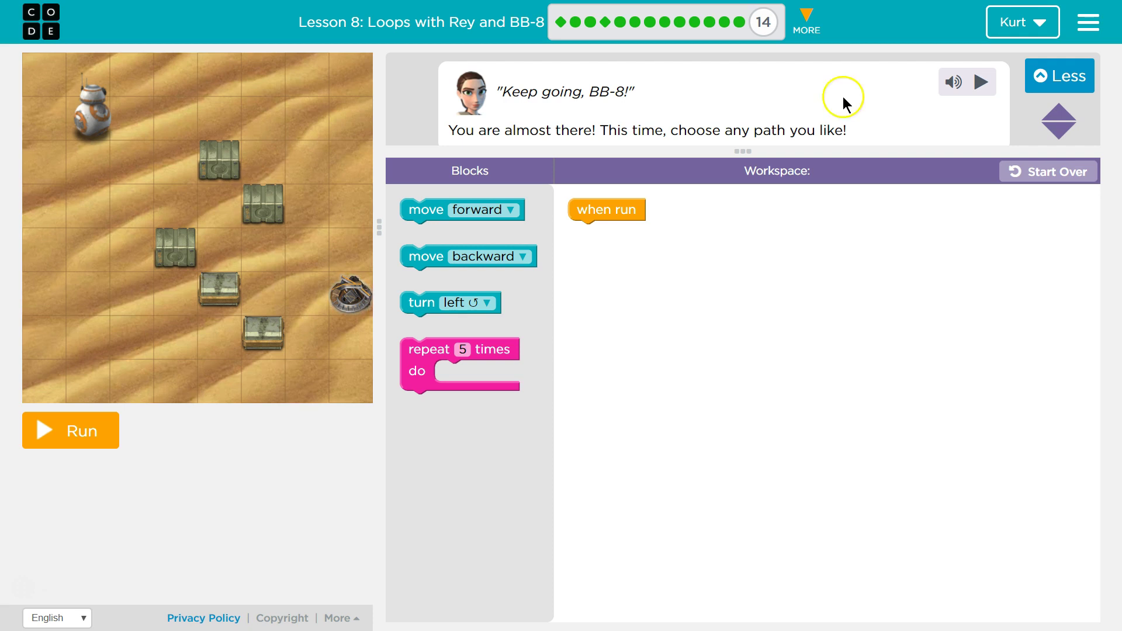
{"action": "scroll", "coordinate": [717, 116], "scroll_direction": "down", "scroll_amount": 1}
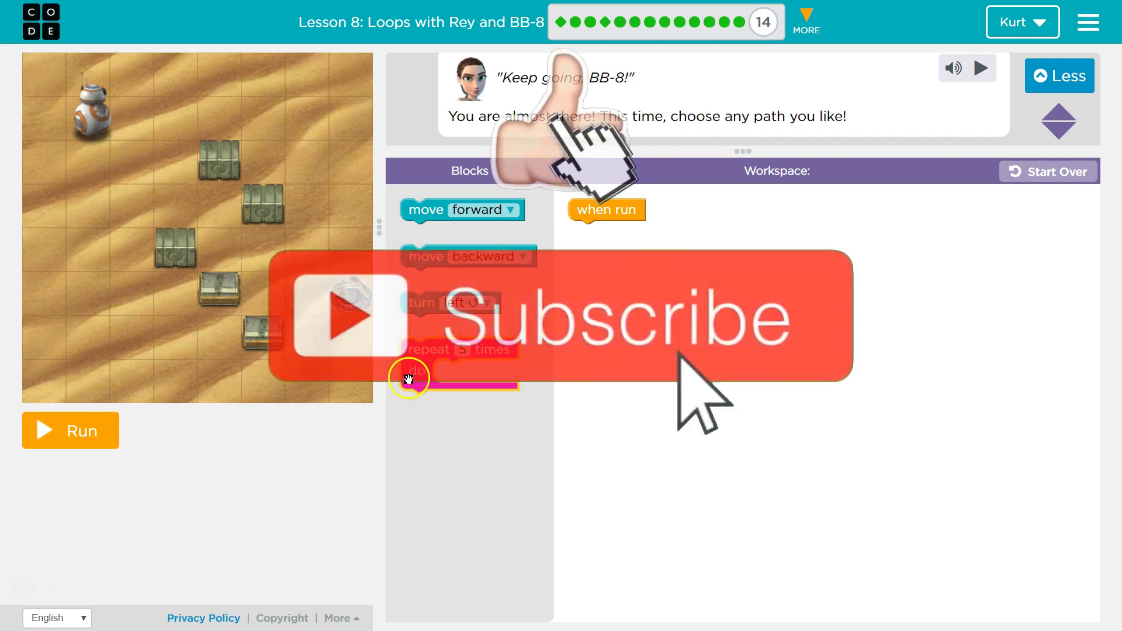
Step: Attach move forward, turn right, move forward, turn right under when run
{"action": "left_click", "coordinate": [408, 379]}
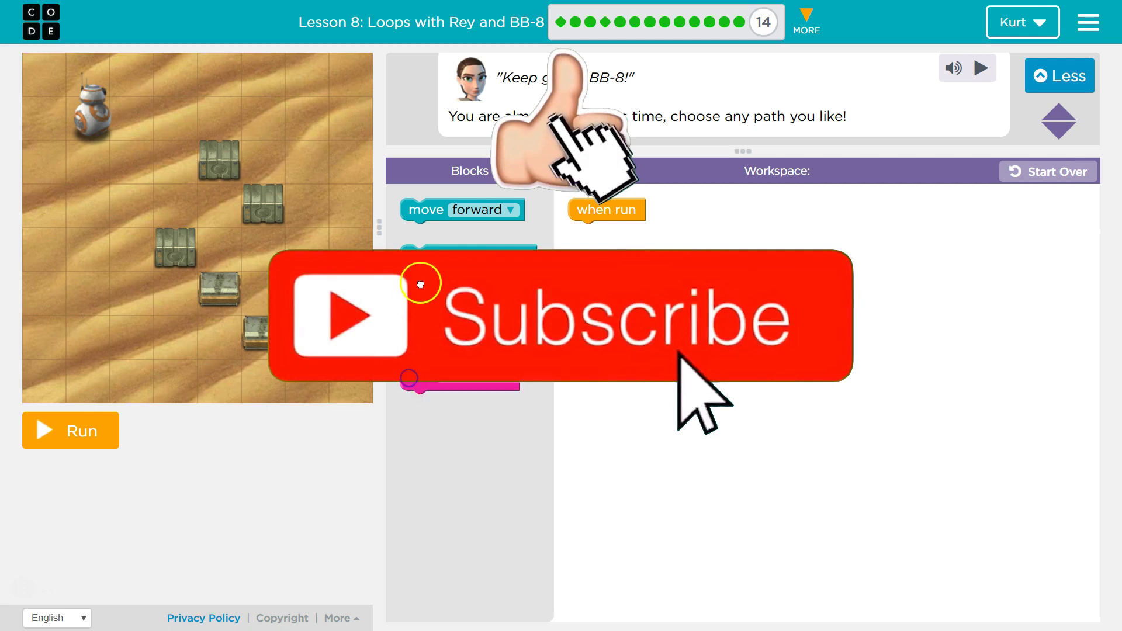
{"action": "left_click_drag", "start_coordinate": [412, 210], "coordinate": [589, 232]}
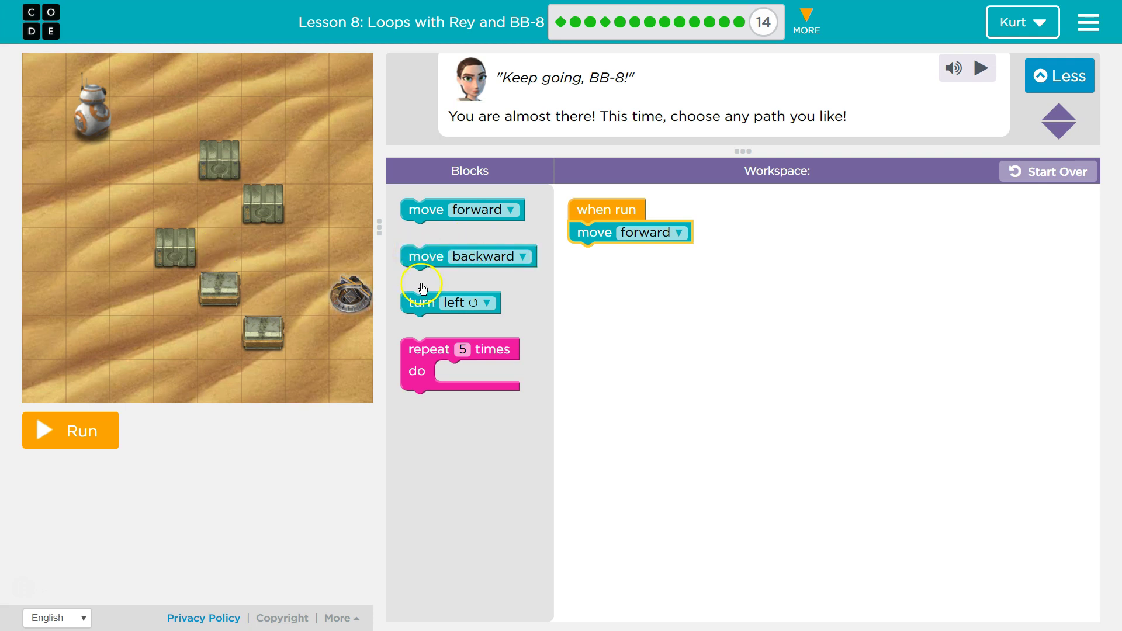
{"action": "left_click_drag", "start_coordinate": [413, 302], "coordinate": [614, 273]}
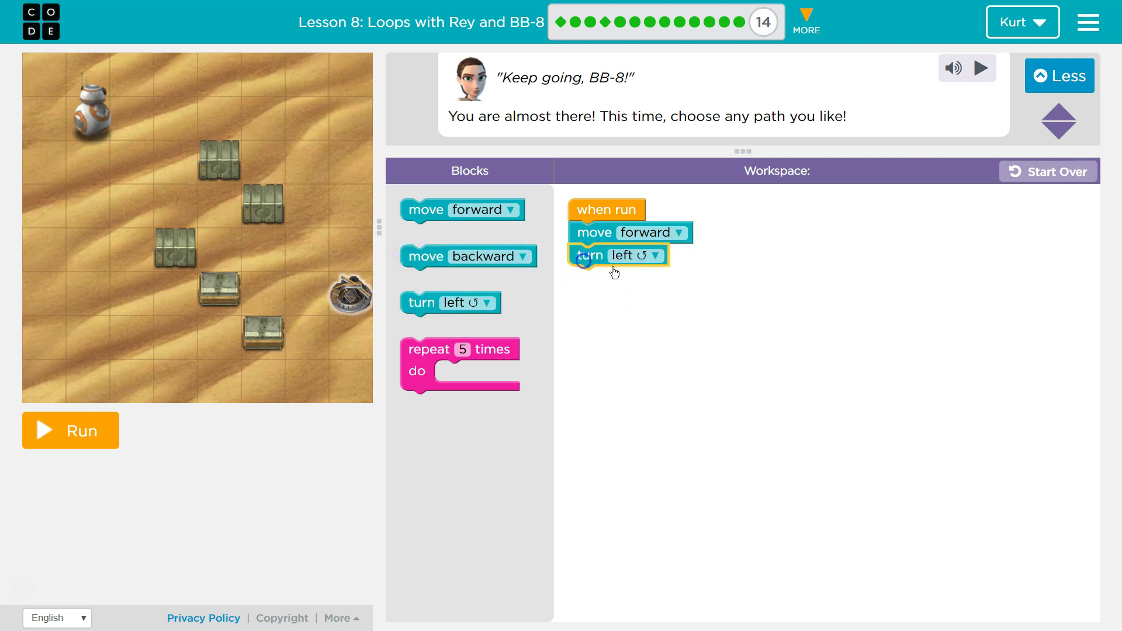
{"action": "left_click", "coordinate": [638, 257]}
{"action": "left_click", "coordinate": [641, 293]}
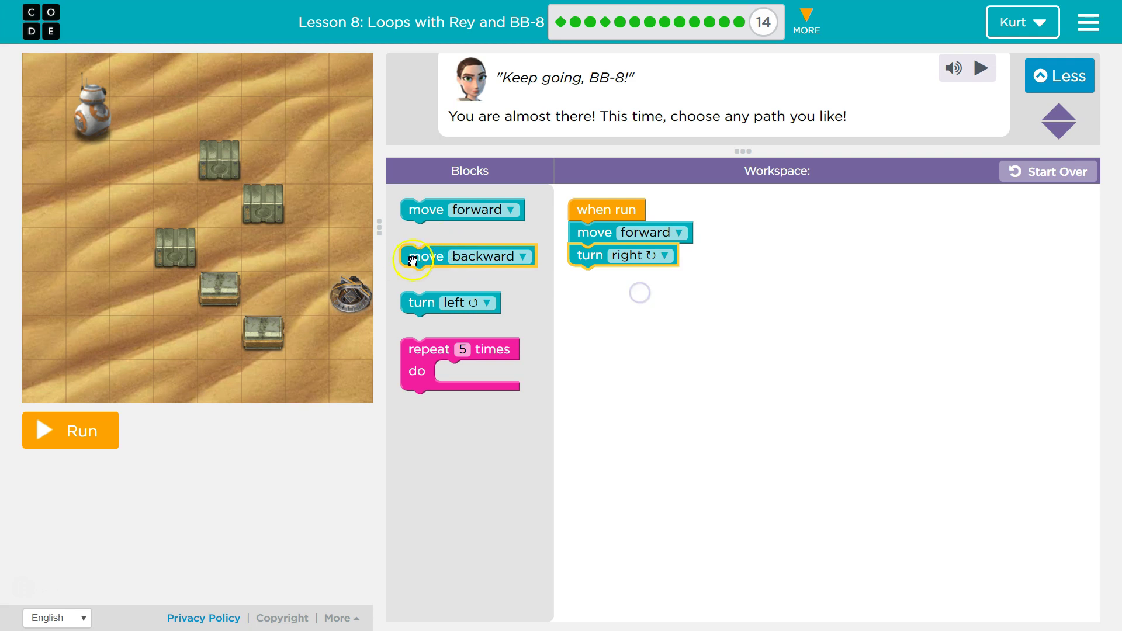
{"action": "left_click_drag", "start_coordinate": [410, 210], "coordinate": [568, 290]}
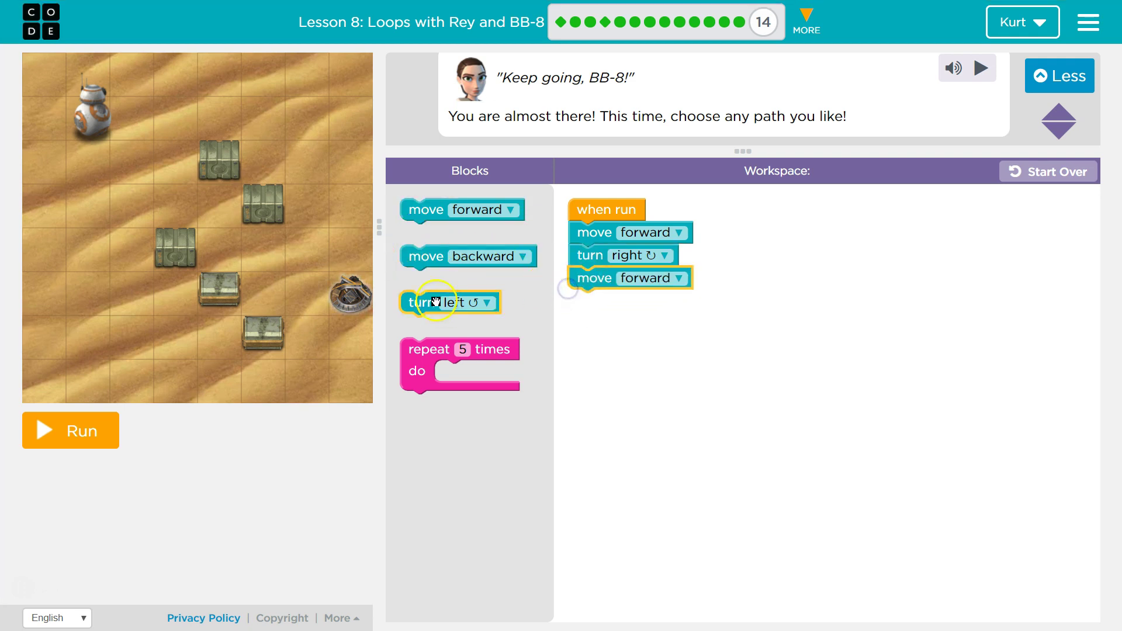
{"action": "left_click_drag", "start_coordinate": [436, 302], "coordinate": [604, 307]}
{"action": "left_click", "coordinate": [641, 303]}
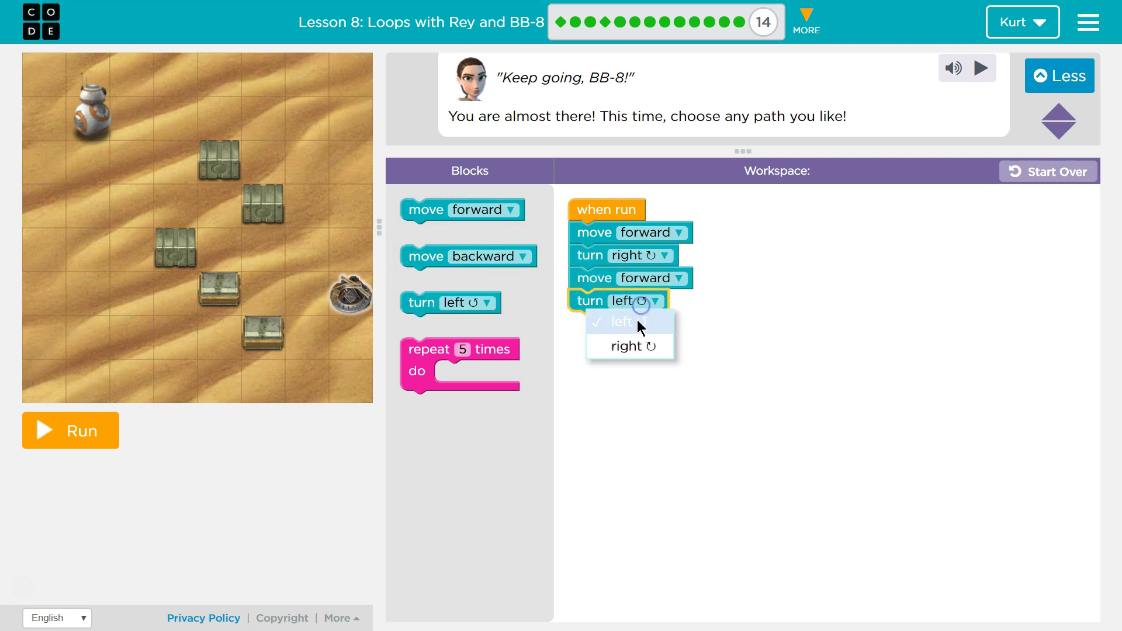
{"action": "left_click", "coordinate": [627, 346]}
Step: Add a third move forward and turn right, then run BB-8 on the maze
{"action": "left_click_drag", "start_coordinate": [409, 210], "coordinate": [585, 325]}
{"action": "left_click_drag", "start_coordinate": [417, 303], "coordinate": [590, 347]}
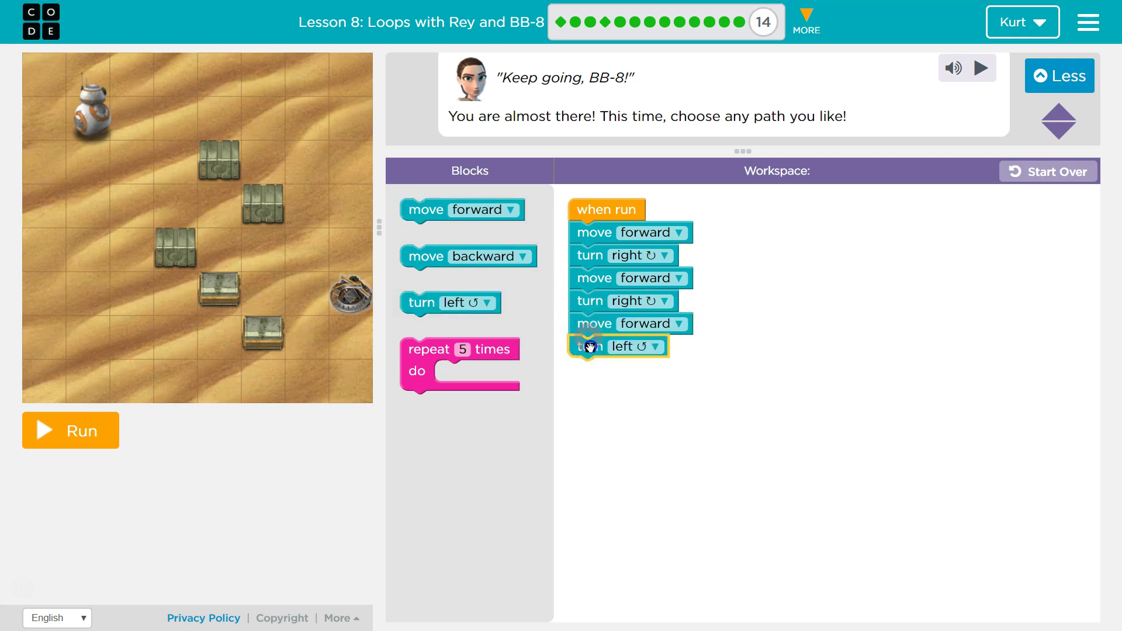
{"action": "left_click", "coordinate": [641, 346]}
{"action": "left_click", "coordinate": [636, 387]}
{"action": "left_click", "coordinate": [88, 431]}
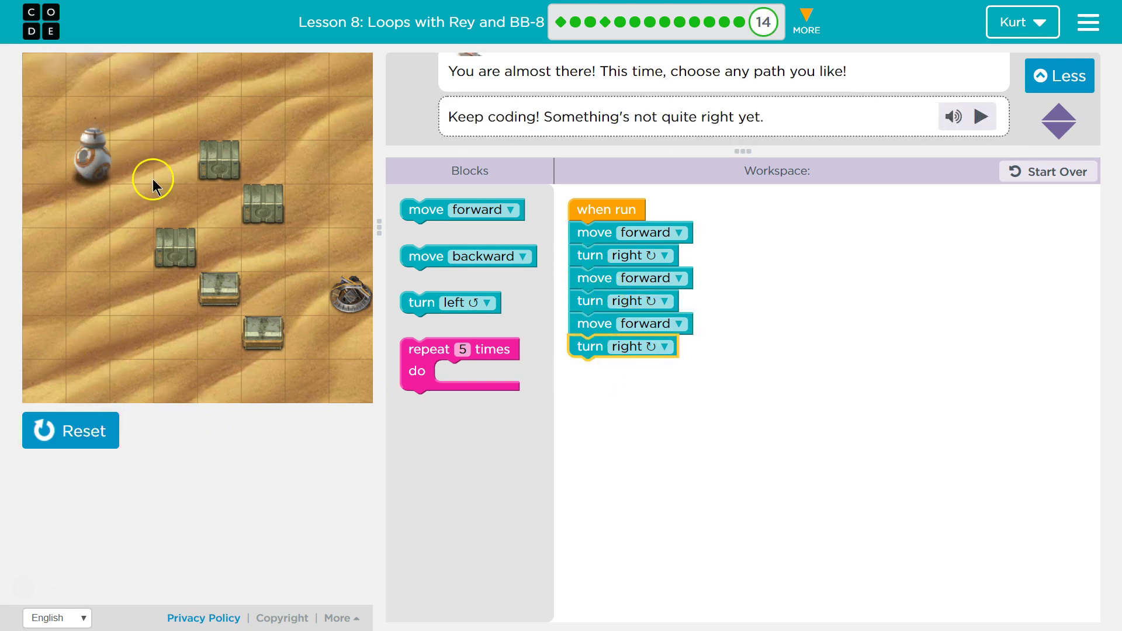
Step: Change the second turn to left, append move forward, turn left, move forward, and rerun
{"action": "left_click", "coordinate": [646, 302]}
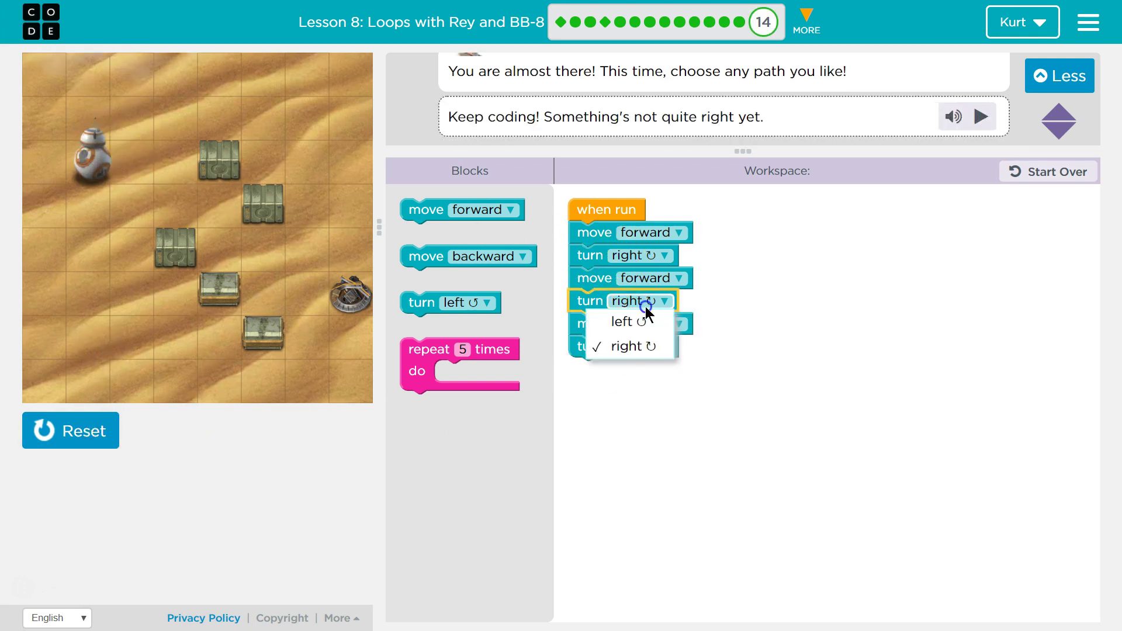
{"action": "left_click", "coordinate": [651, 324]}
{"action": "left_click", "coordinate": [594, 355]}
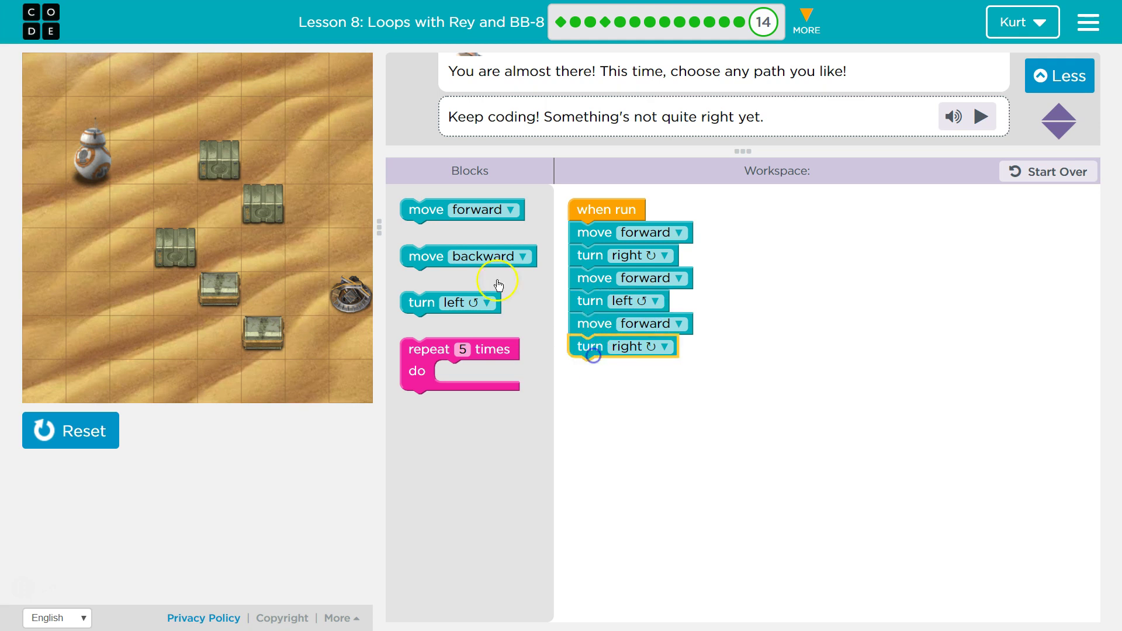
{"action": "left_click_drag", "start_coordinate": [419, 212], "coordinate": [586, 371]}
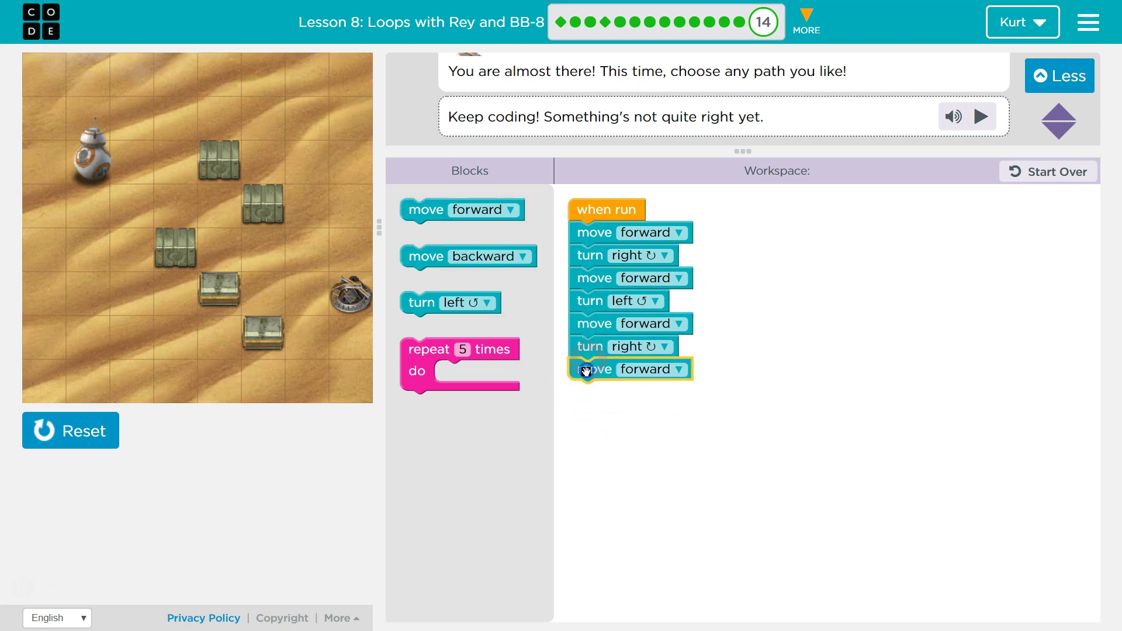
{"action": "left_click_drag", "start_coordinate": [421, 303], "coordinate": [571, 379]}
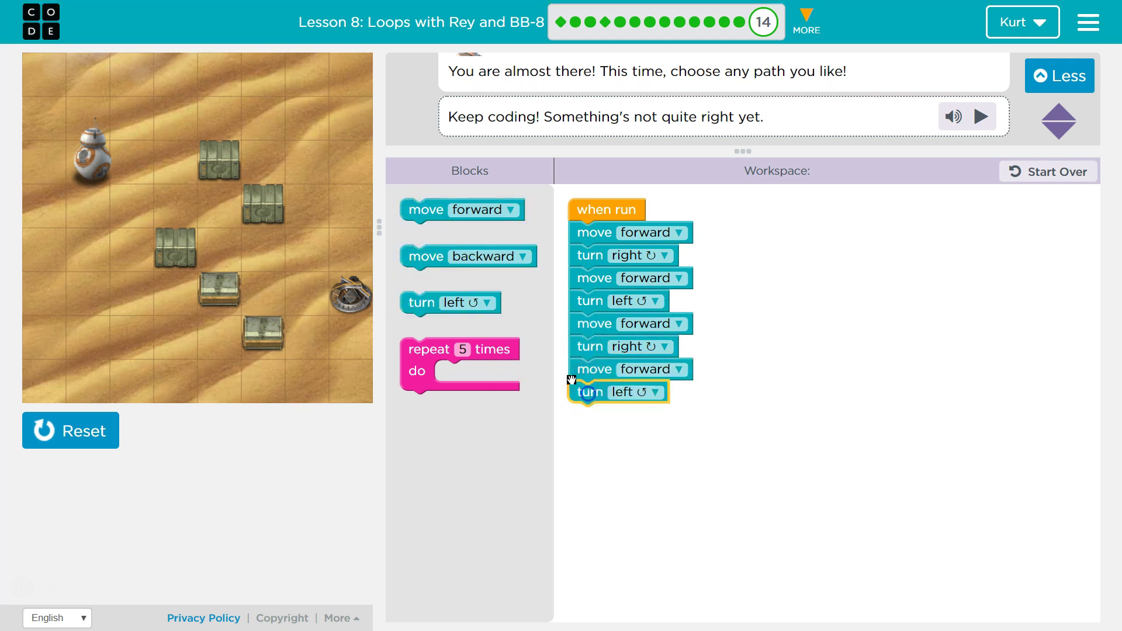
{"action": "left_click_drag", "start_coordinate": [430, 212], "coordinate": [590, 421]}
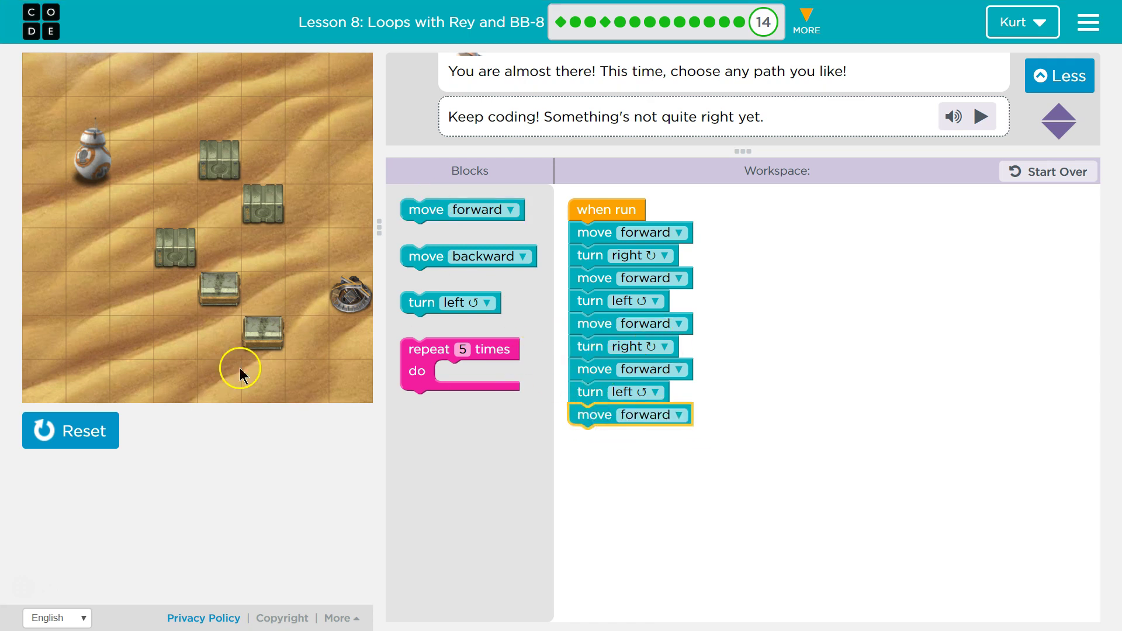
{"action": "left_click", "coordinate": [45, 437]}
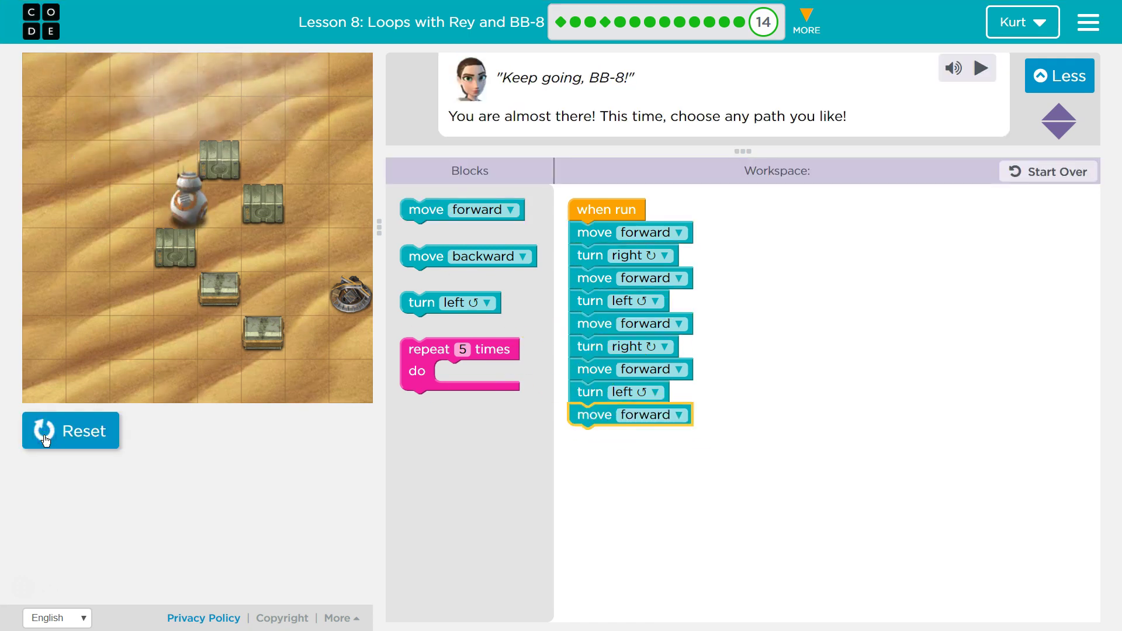
Step: Extend the chain with turn right, move forward, turn left and rerun the longer program
{"action": "left_click", "coordinate": [412, 209]}
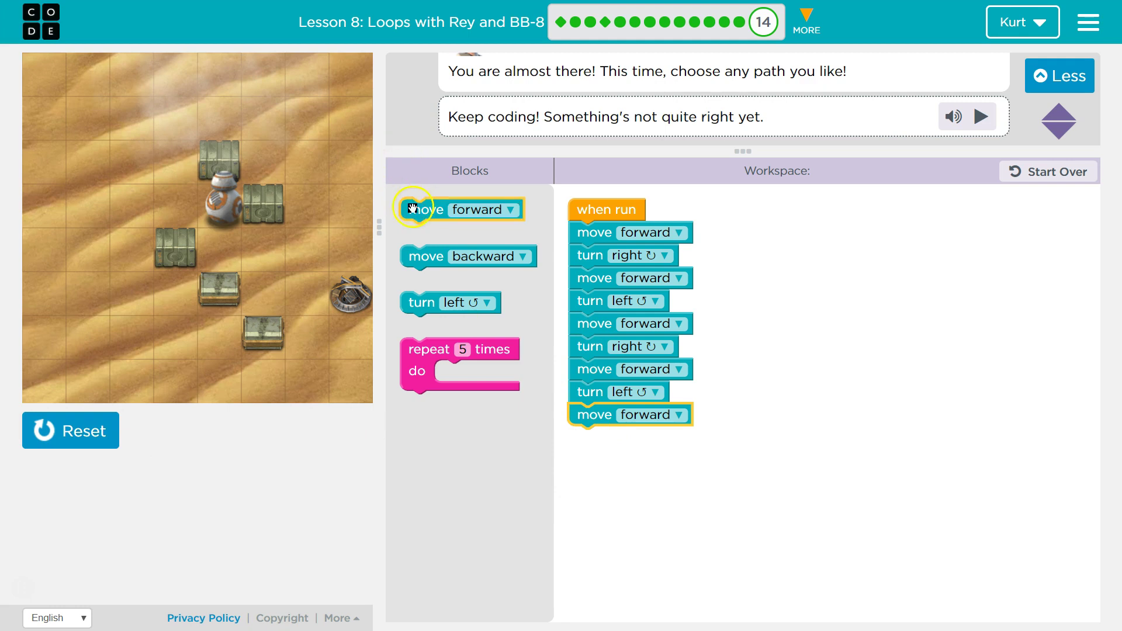
{"action": "left_click", "coordinate": [430, 254]}
{"action": "left_click", "coordinate": [434, 311]}
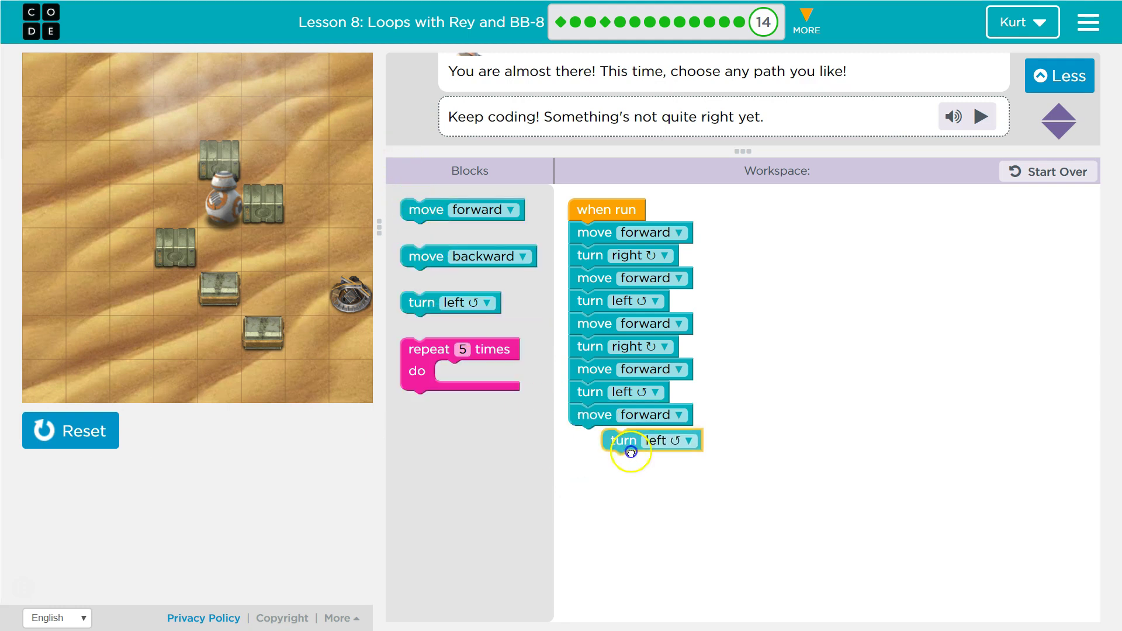
{"action": "left_click_drag", "start_coordinate": [434, 315], "coordinate": [614, 449]}
{"action": "left_click", "coordinate": [642, 436]}
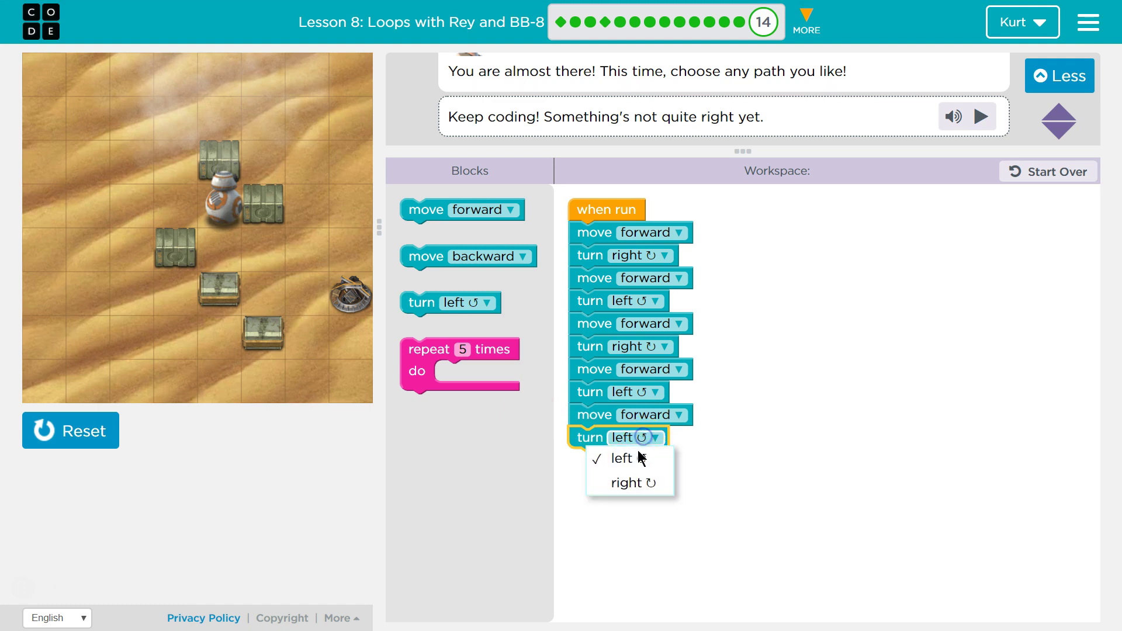
{"action": "left_click", "coordinate": [623, 480]}
{"action": "mouse_move", "coordinate": [413, 215]}
{"action": "left_mouse_down"}
{"action": "mouse_move", "coordinate": [588, 478]}
{"action": "mouse_move", "coordinate": [589, 465]}
{"action": "left_mouse_up"}
{"action": "left_click", "coordinate": [495, 295]}
{"action": "left_click_drag", "start_coordinate": [430, 298], "coordinate": [610, 487]}
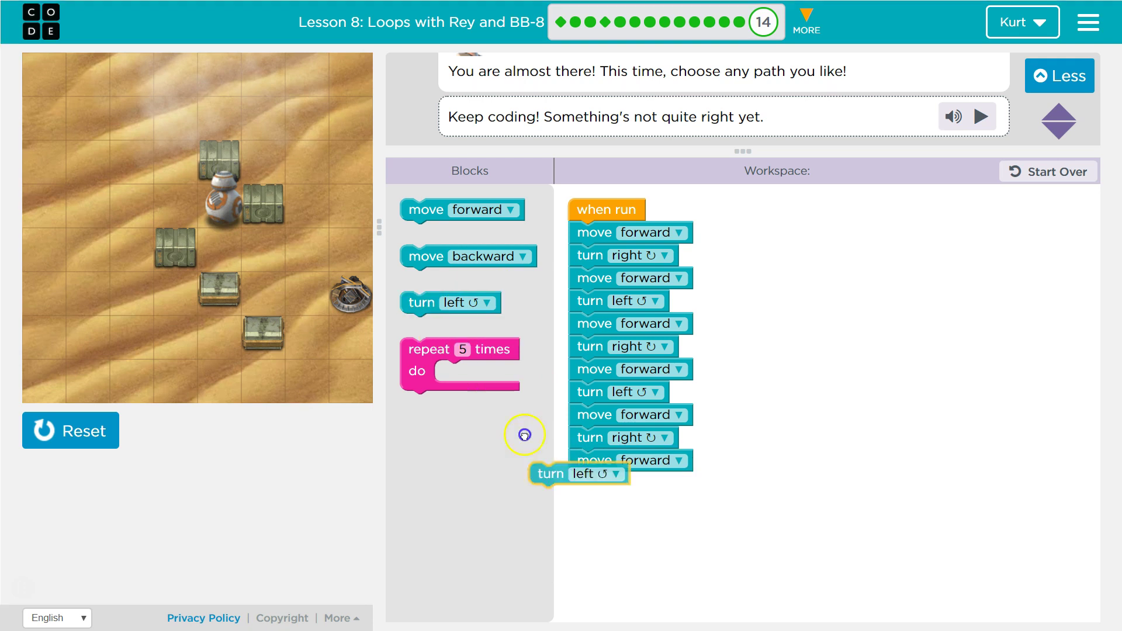
{"action": "left_click", "coordinate": [82, 433]}
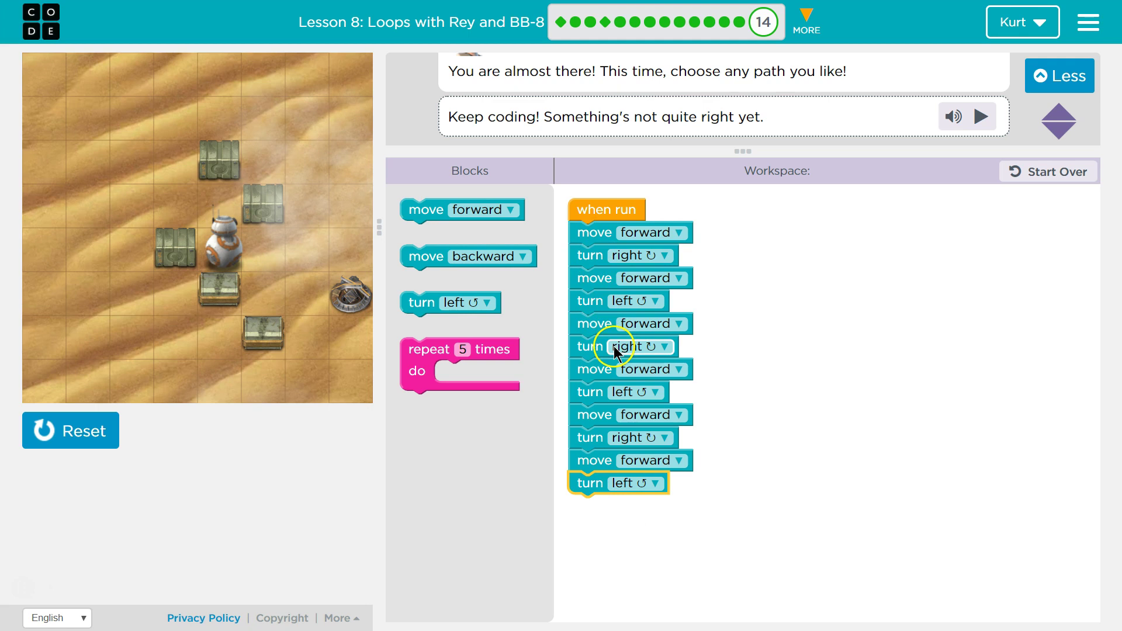
Step: Split the chain into four-block groups and bring a repeat 5 times loop into the workspace
{"action": "mouse_move", "coordinate": [601, 323]}
{"action": "left_mouse_down"}
{"action": "mouse_move", "coordinate": [750, 258]}
{"action": "mouse_move", "coordinate": [749, 240]}
{"action": "left_mouse_up"}
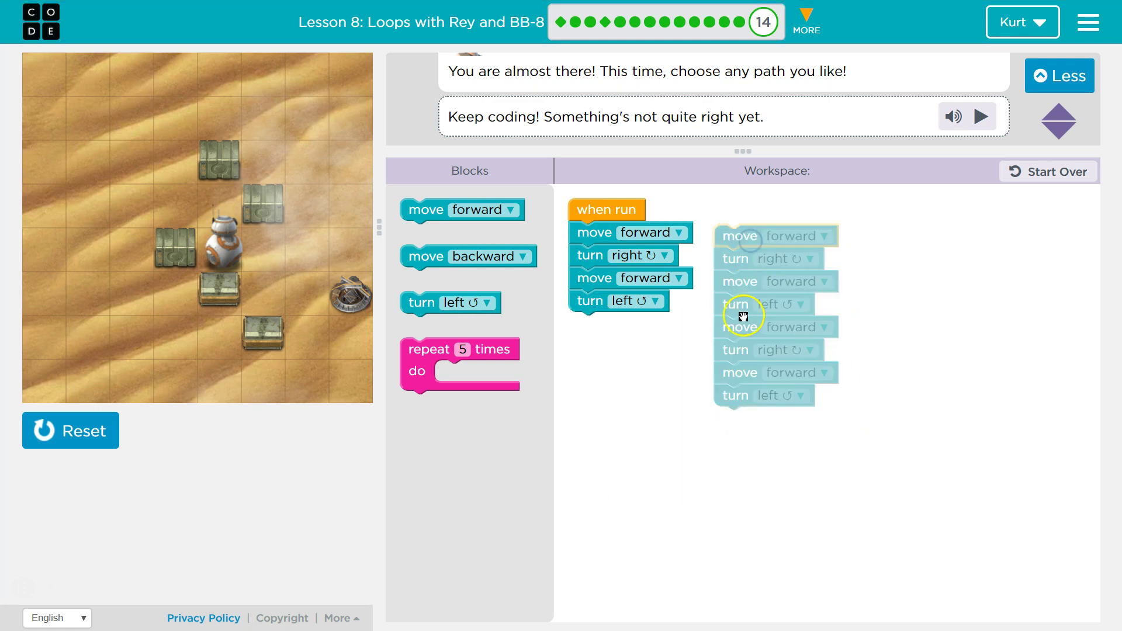
{"action": "left_click_drag", "start_coordinate": [732, 327], "coordinate": [877, 243]}
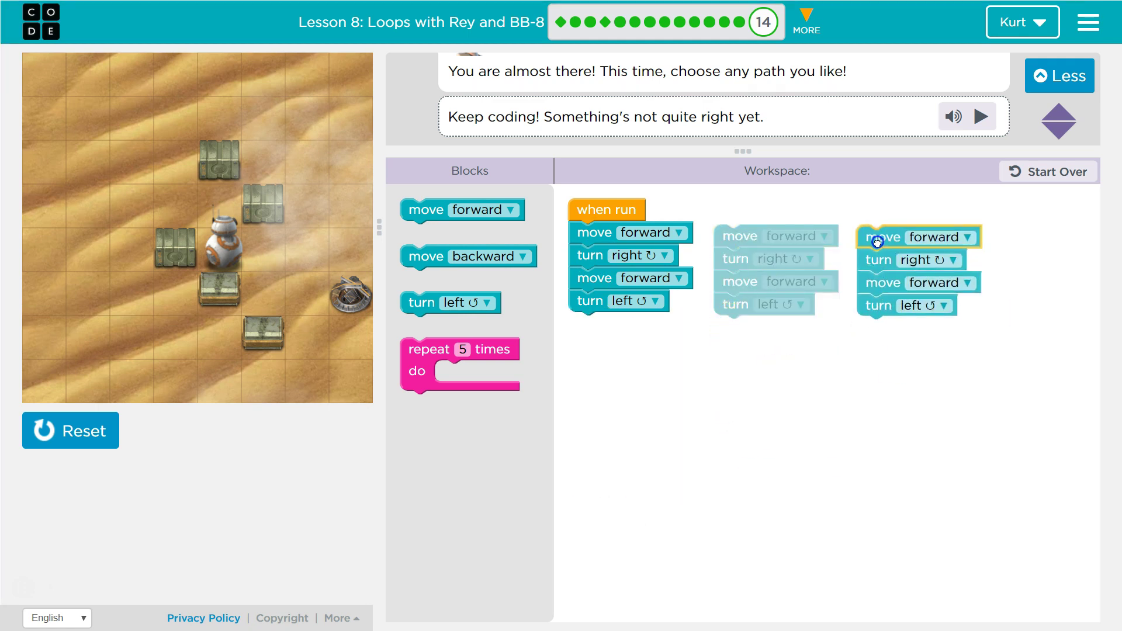
{"action": "left_click", "coordinate": [447, 396]}
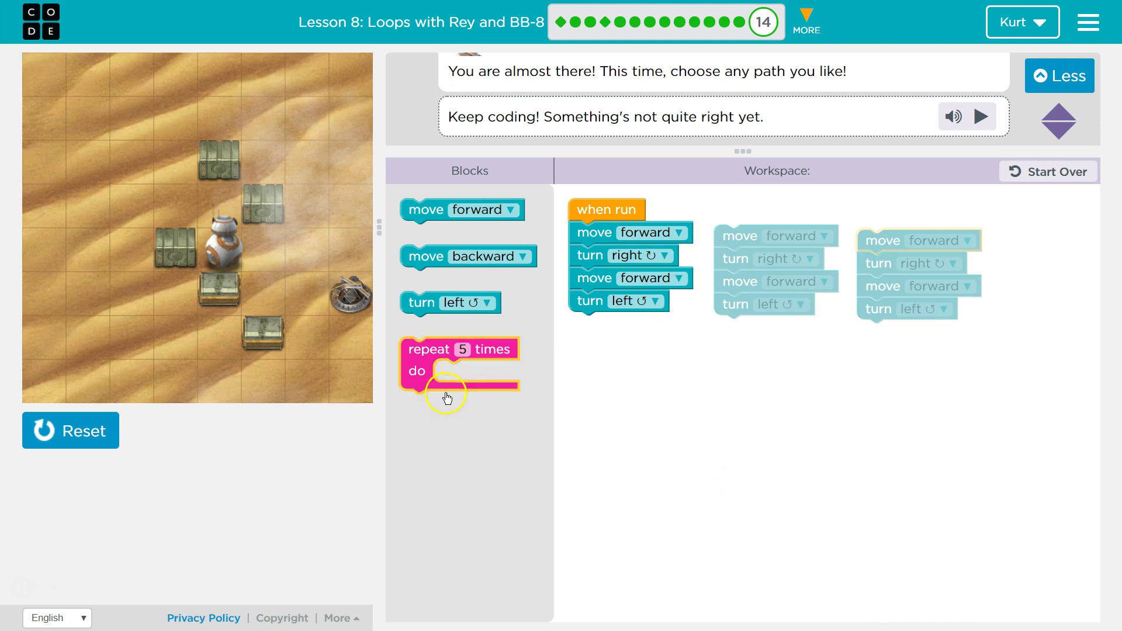
{"action": "left_click_drag", "start_coordinate": [444, 376], "coordinate": [613, 368]}
{"action": "mouse_move", "coordinate": [612, 235]}
{"action": "left_mouse_down"}
{"action": "mouse_move", "coordinate": [710, 418]}
{"action": "mouse_move", "coordinate": [670, 391]}
{"action": "left_mouse_up"}
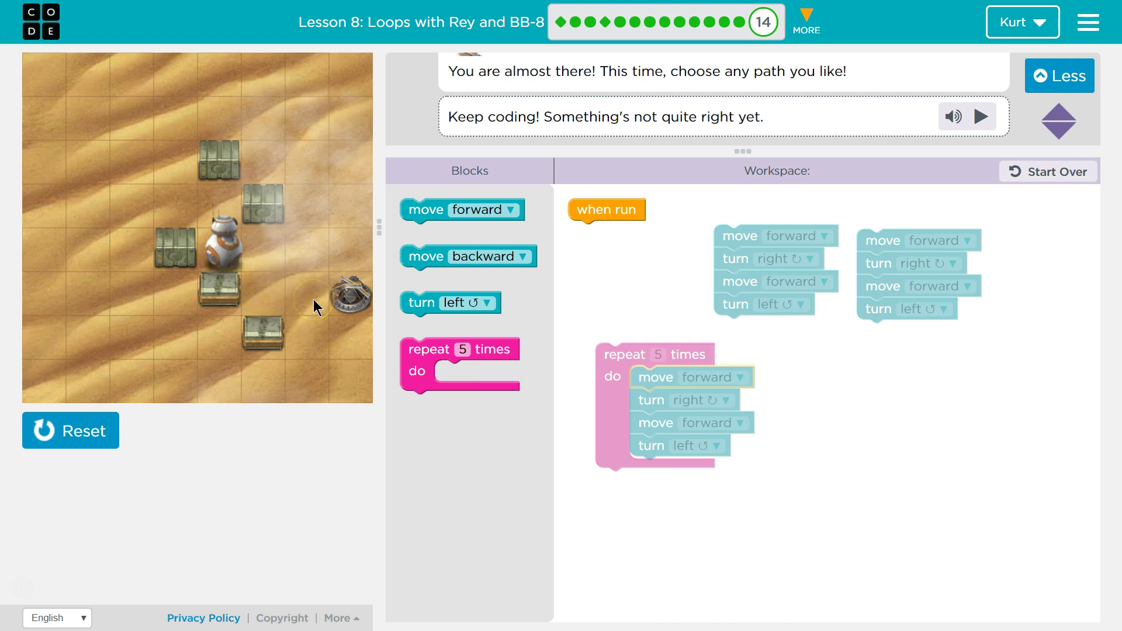
Step: Snap the loop with move forward, turn right, move forward, turn left under when run and delete leftovers
{"action": "left_click_drag", "start_coordinate": [594, 362], "coordinate": [590, 237]}
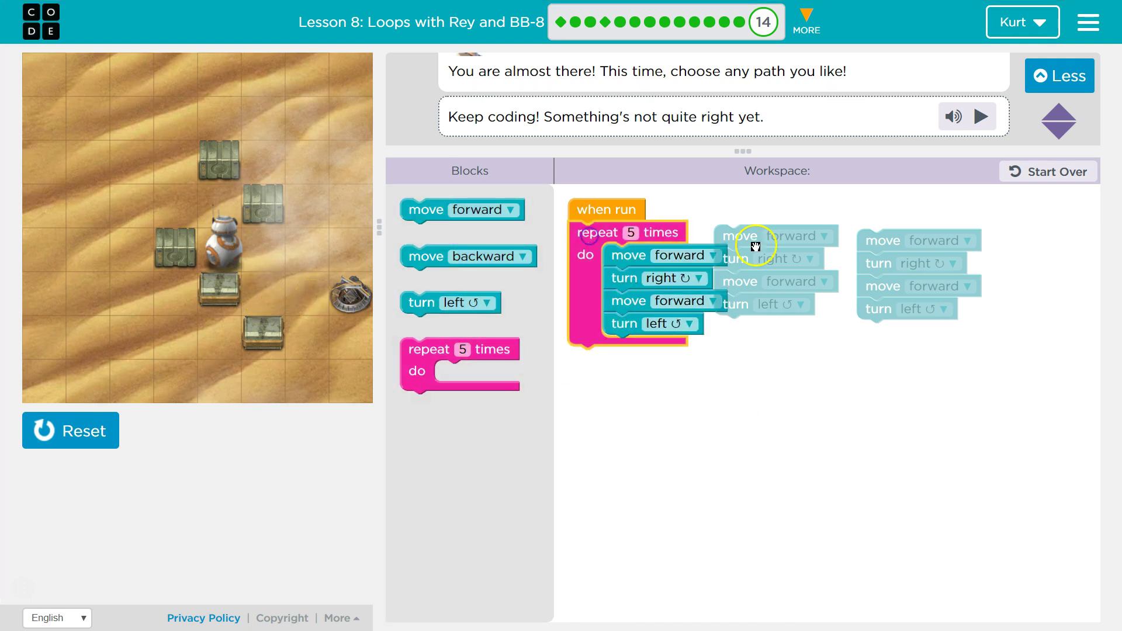
{"action": "mouse_move", "coordinate": [751, 243]}
{"action": "left_mouse_down"}
{"action": "mouse_move", "coordinate": [773, 251]}
{"action": "mouse_move", "coordinate": [460, 341]}
{"action": "left_mouse_up"}
{"action": "left_click", "coordinate": [890, 246]}
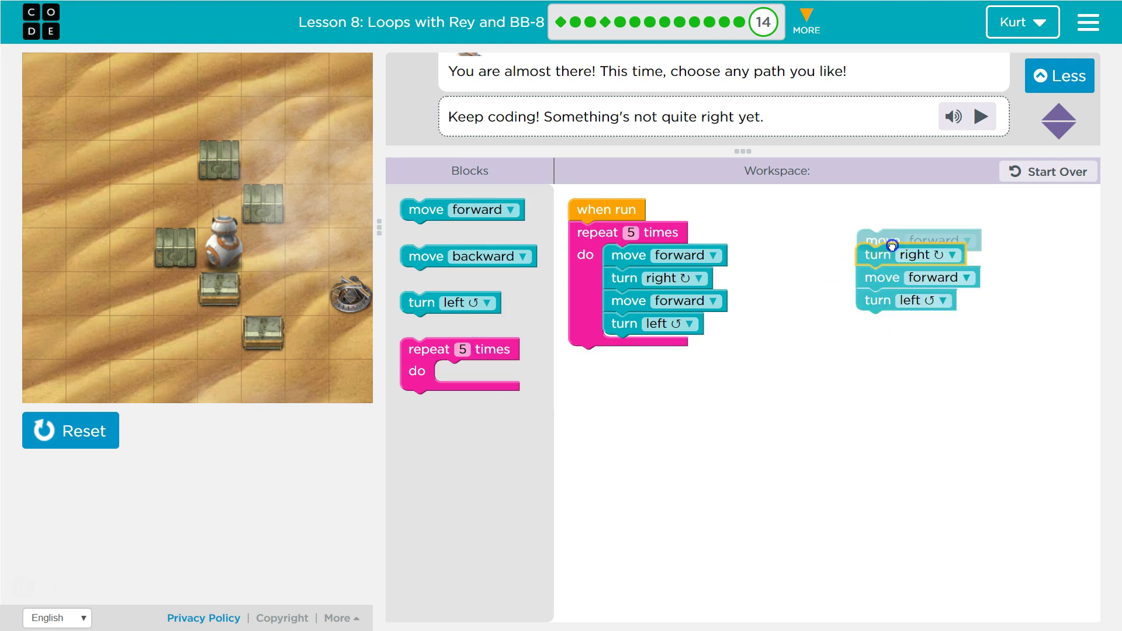
{"action": "left_click_drag", "start_coordinate": [890, 246], "coordinate": [461, 354]}
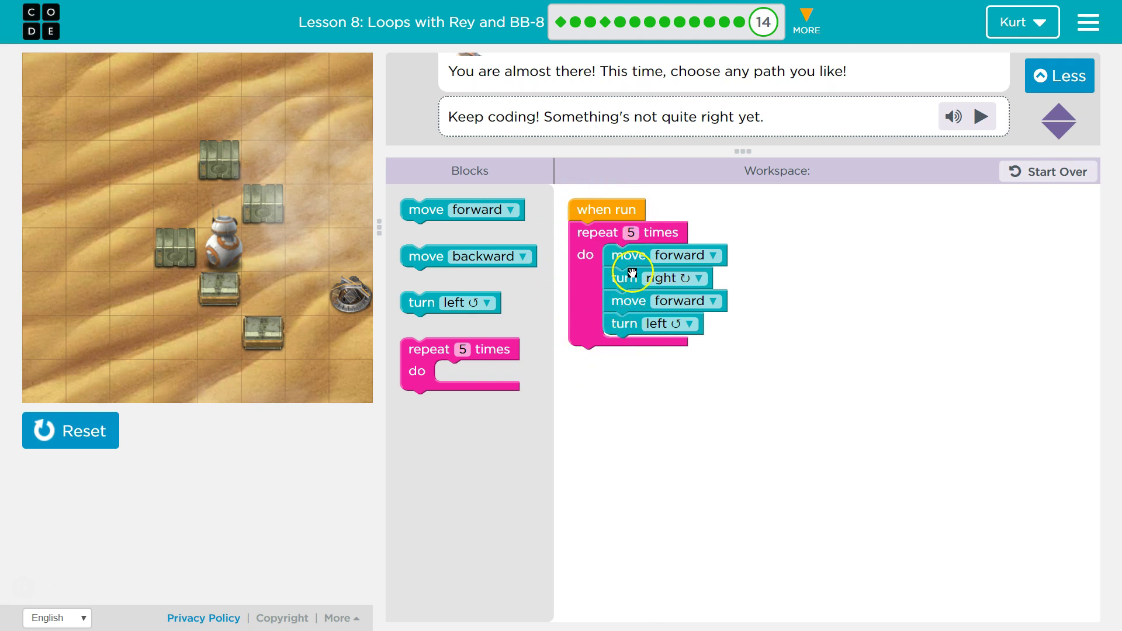
Step: Run the loop, change its repeat count from 5 to 4, and rerun
{"action": "left_click", "coordinate": [112, 448]}
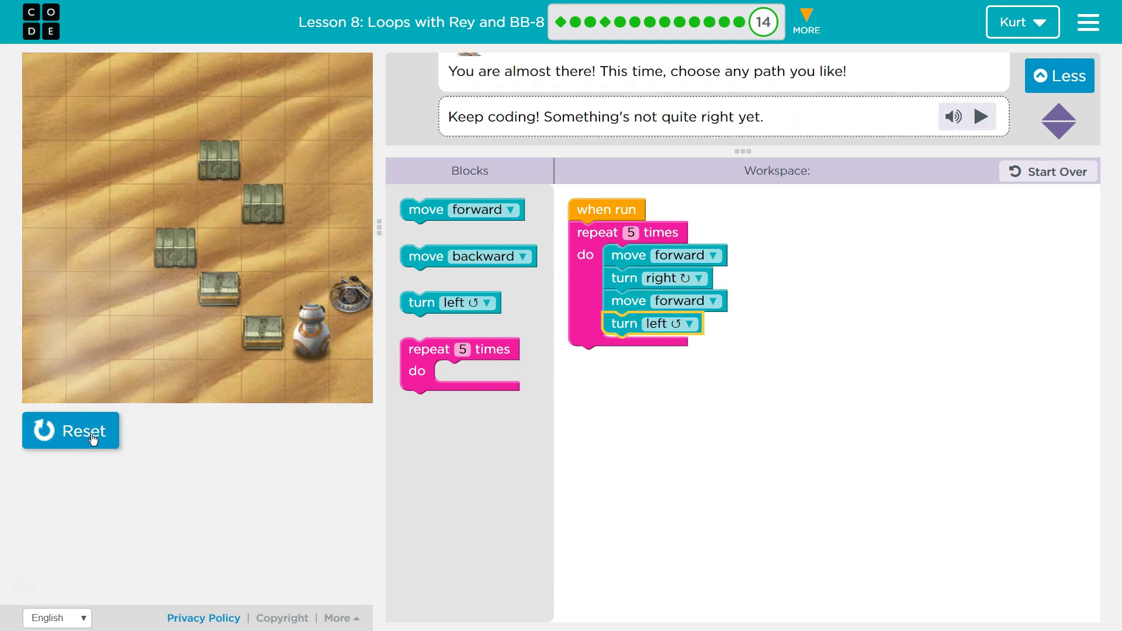
{"action": "left_click", "coordinate": [621, 302]}
{"action": "left_click", "coordinate": [632, 238]}
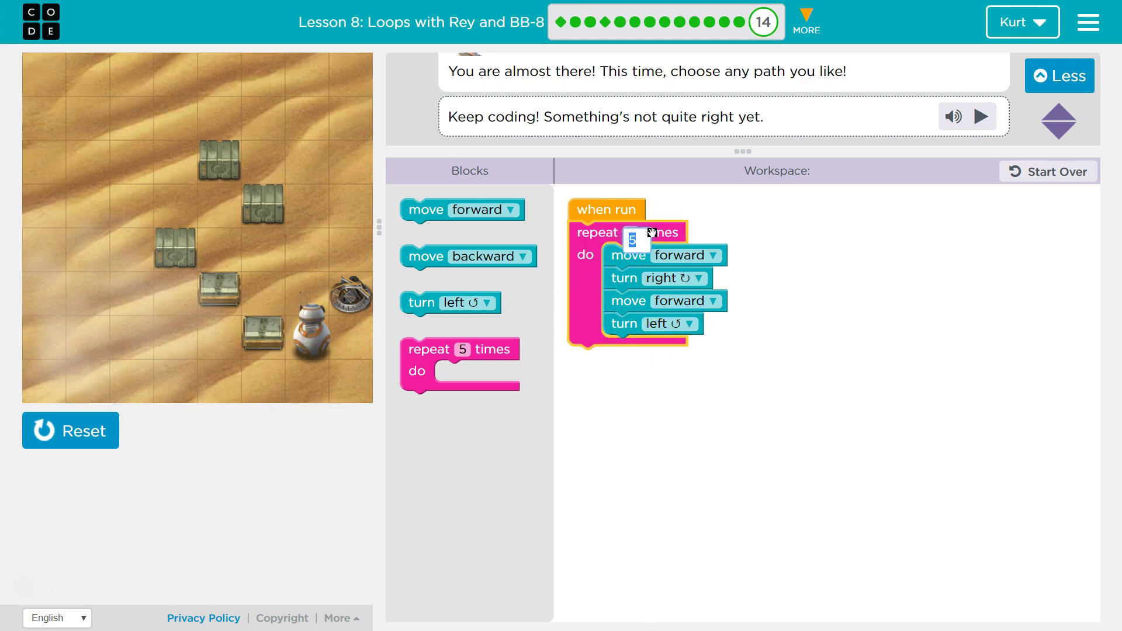
{"action": "type", "text": "4"}
{"action": "left_click", "coordinate": [384, 350]}
{"action": "left_click", "coordinate": [554, 471]}
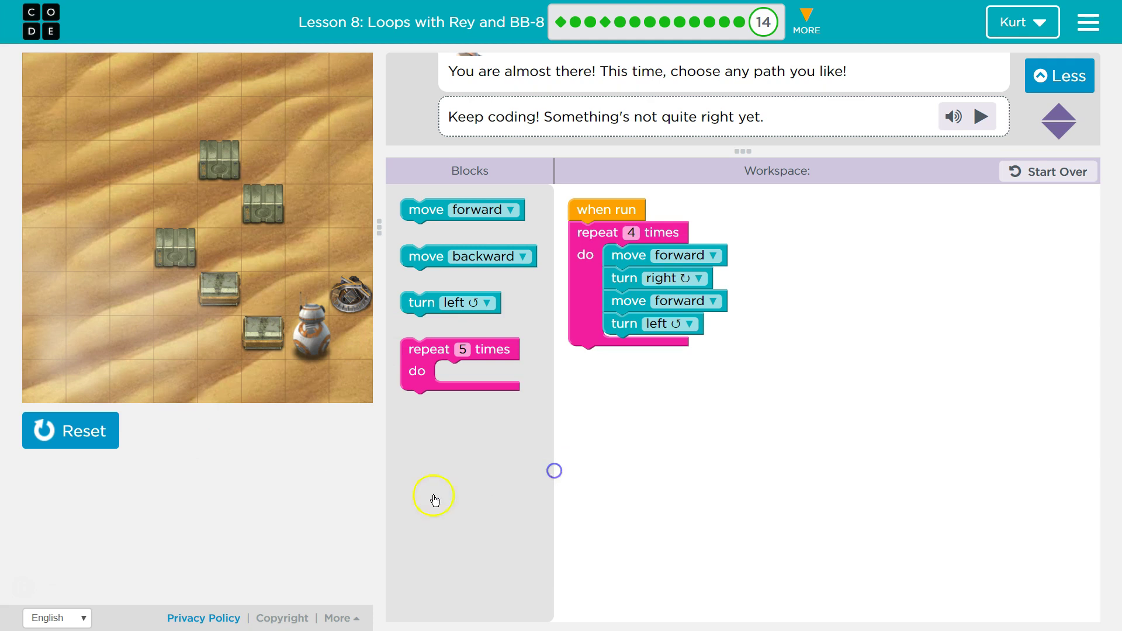
{"action": "left_click", "coordinate": [92, 450]}
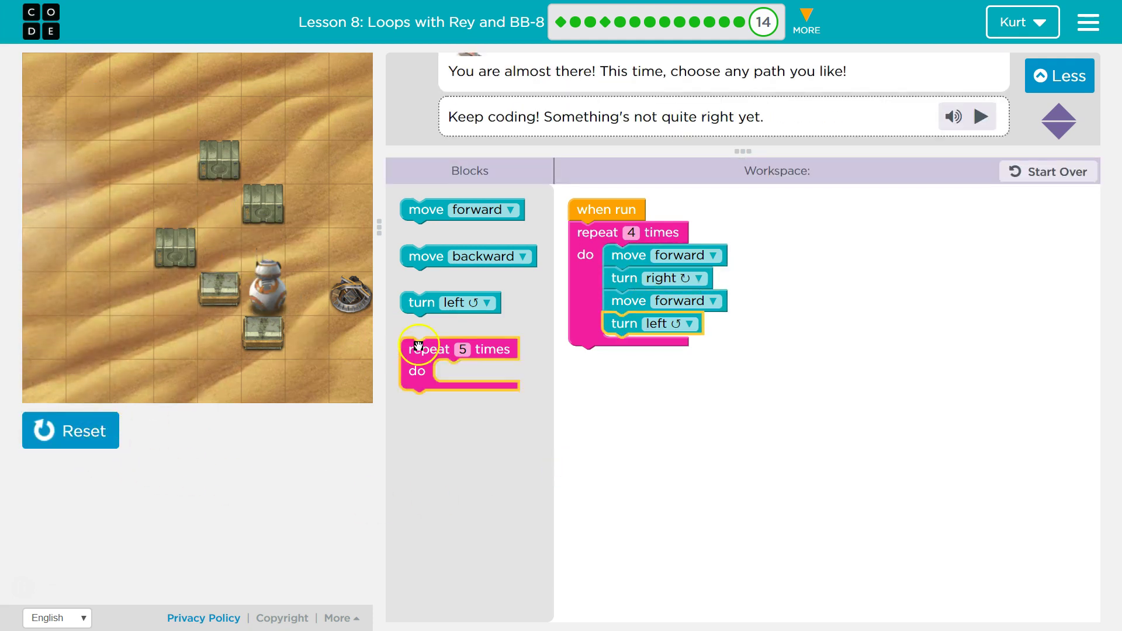
Step: Append two move forward blocks after the repeat-4 loop, reset, and run to finish the puzzle
{"action": "left_click", "coordinate": [438, 211]}
{"action": "left_click_drag", "start_coordinate": [438, 211], "coordinate": [610, 363]}
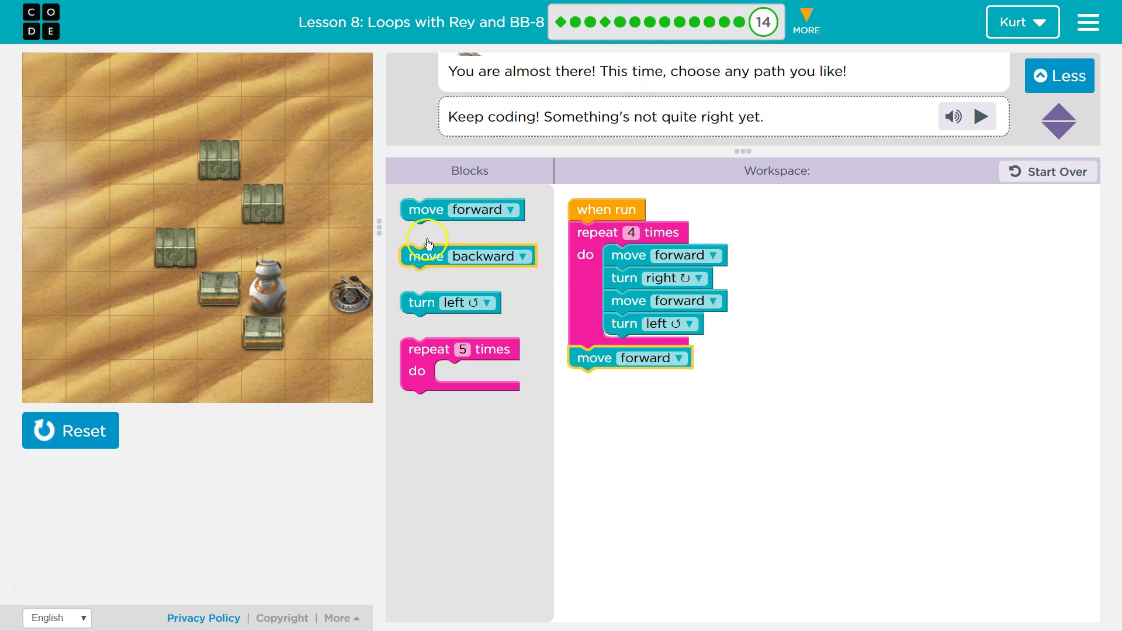
{"action": "mouse_move", "coordinate": [424, 214]}
{"action": "left_mouse_down"}
{"action": "mouse_move", "coordinate": [588, 402]}
{"action": "mouse_move", "coordinate": [596, 388]}
{"action": "left_mouse_up"}
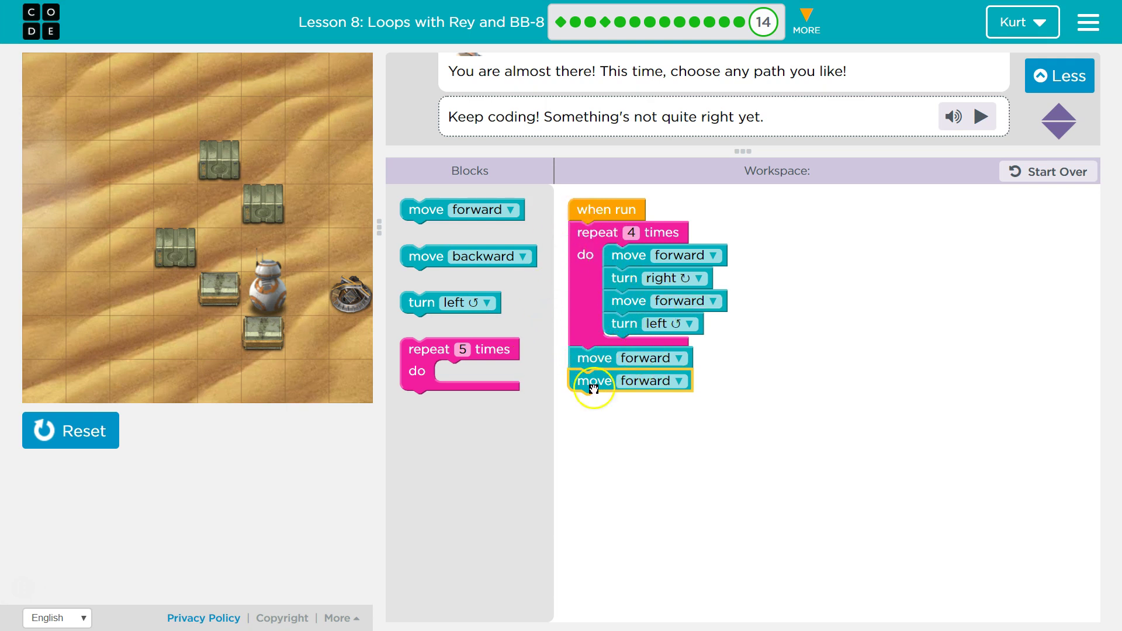
{"action": "left_click", "coordinate": [62, 434]}
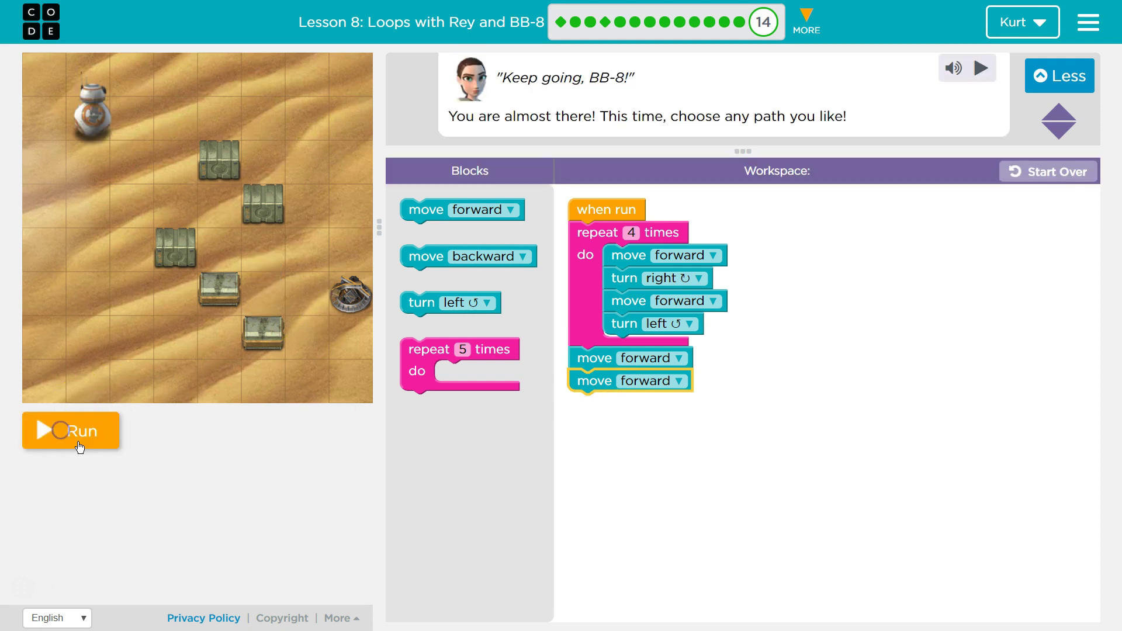
{"action": "left_click", "coordinate": [79, 447]}
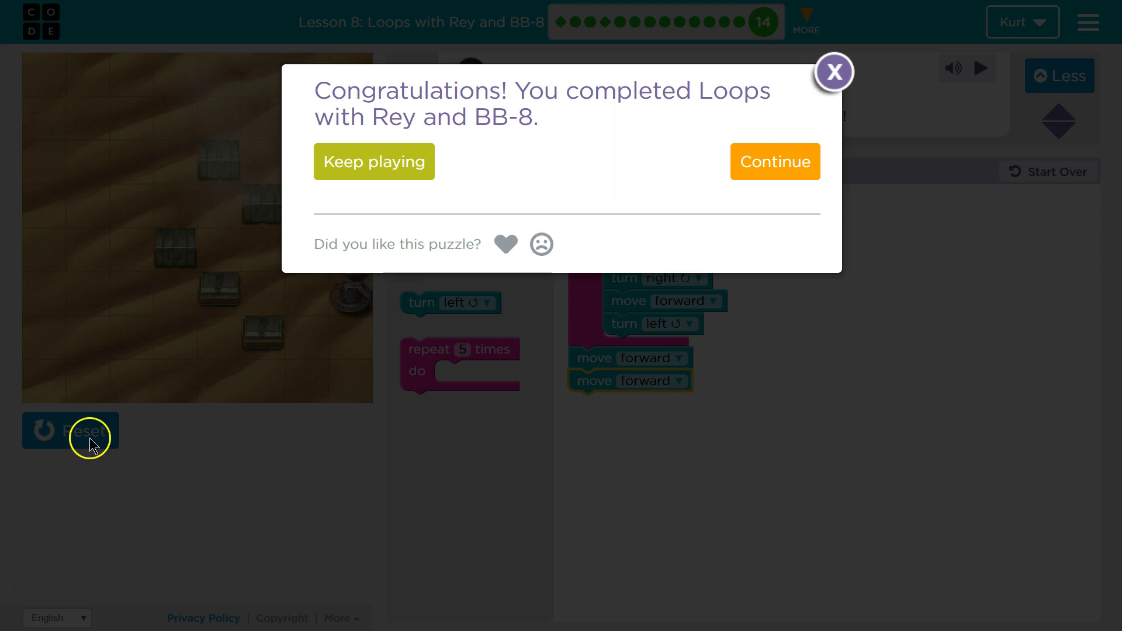
Step: Dismiss the congratulations dialog with Keep playing, staying on solved puzzle 14
{"action": "left_click", "coordinate": [360, 169]}
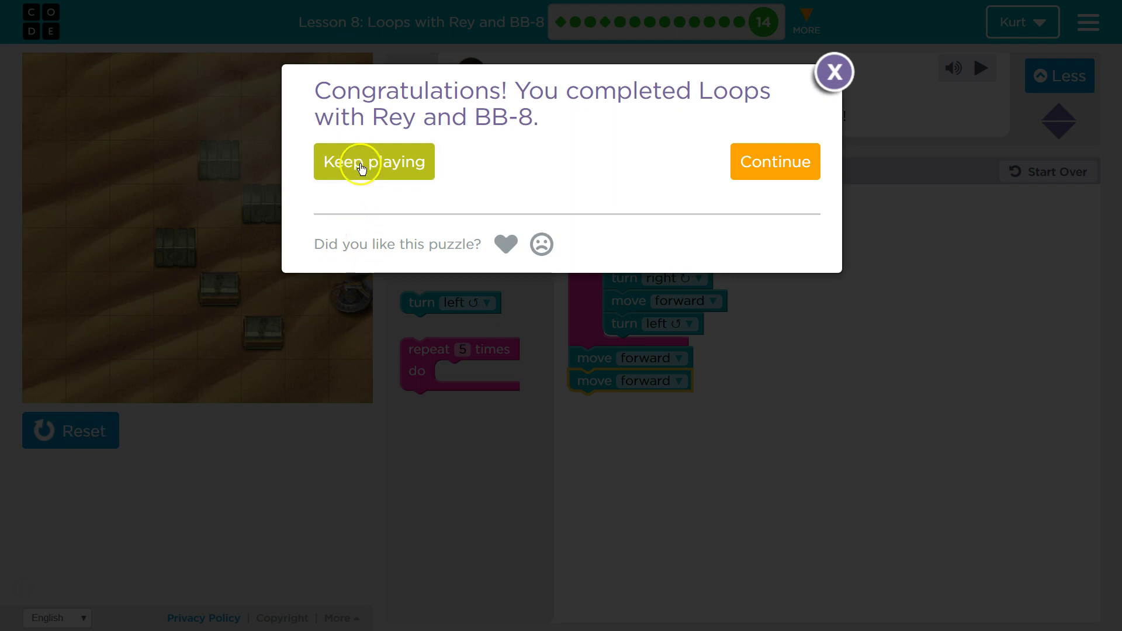
{"action": "left_click", "coordinate": [360, 169]}
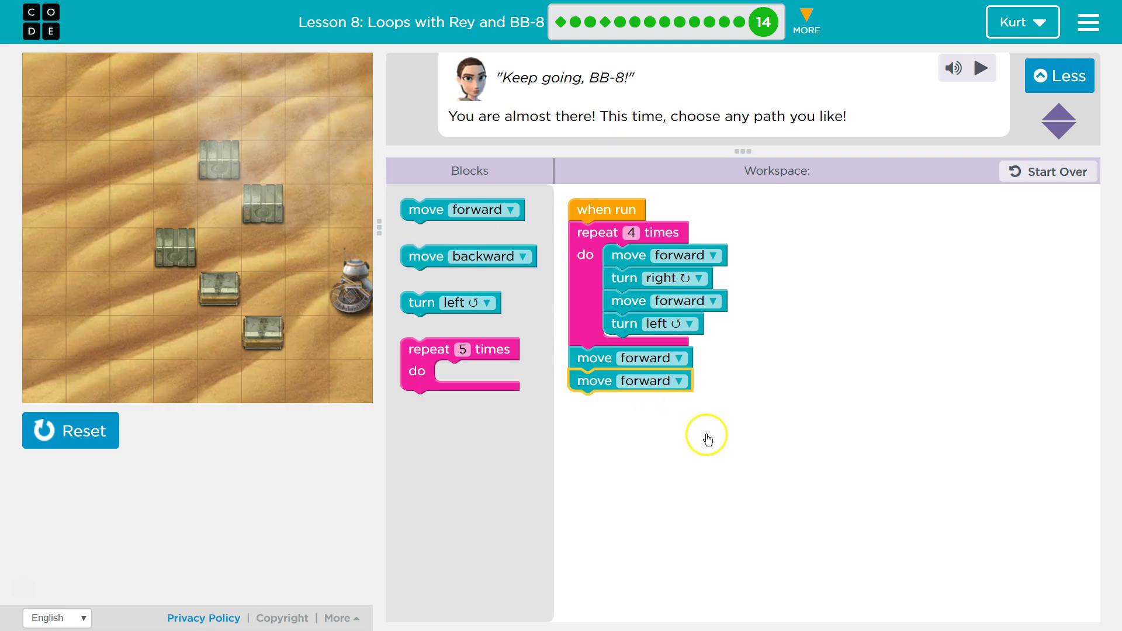